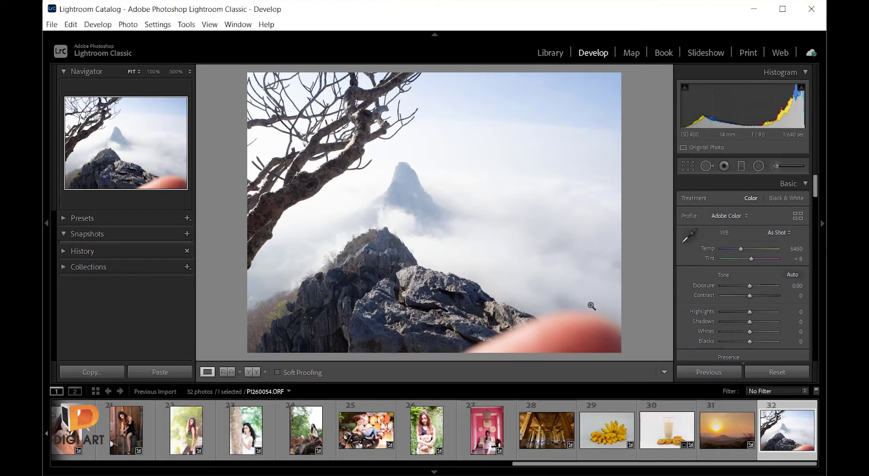
# Open the Spot Removal tool on the mountain photo (Heal, size 77, feather 0, opacity 100).
pyautogui.click(707, 167)
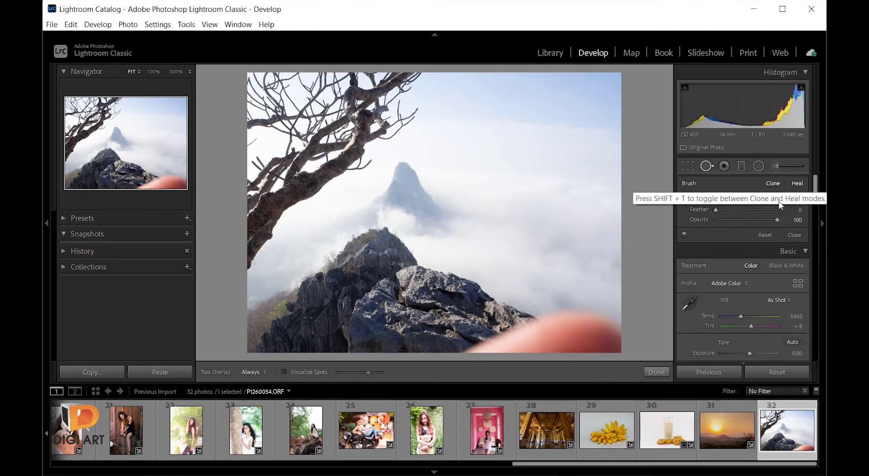
# Switch spot removal to Clone mode with a feather of 30, keeping opacity 100.
pyautogui.click(773, 183)
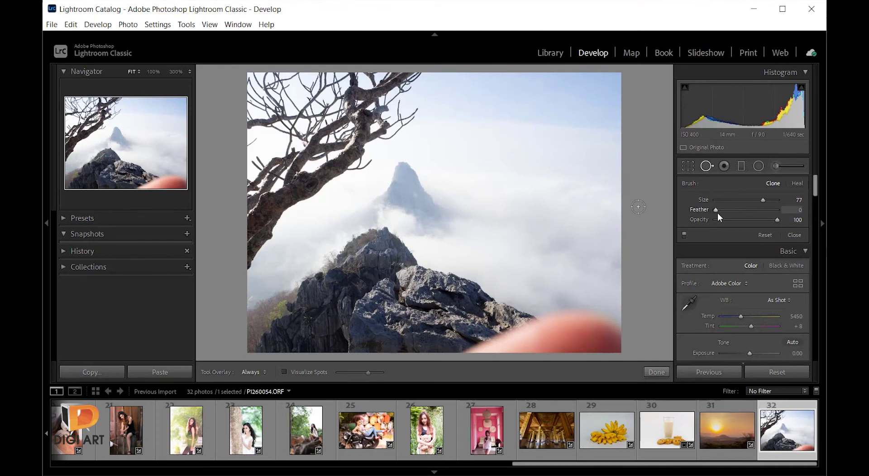
pyautogui.moveTo(716, 213); pyautogui.dragTo(733, 217)
pyautogui.click(796, 210)
pyautogui.write('30')
pyautogui.press('Return')
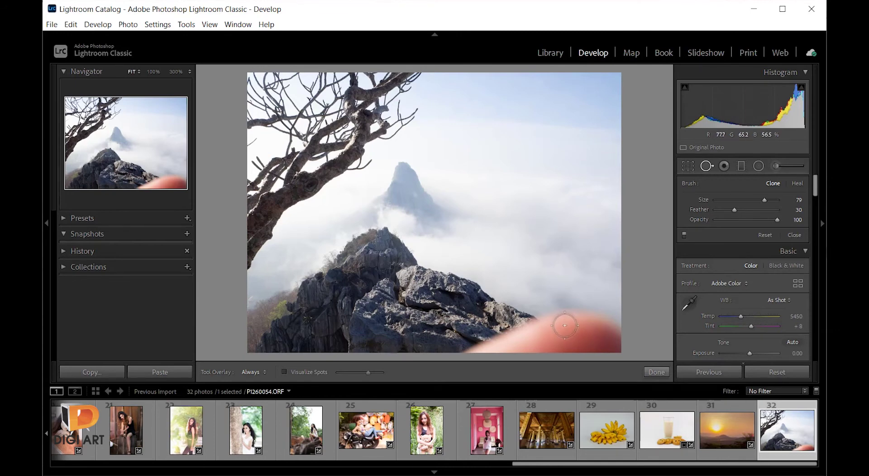
# Set the clone brush size to about 87.
pyautogui.scroll(5, 563, 323)
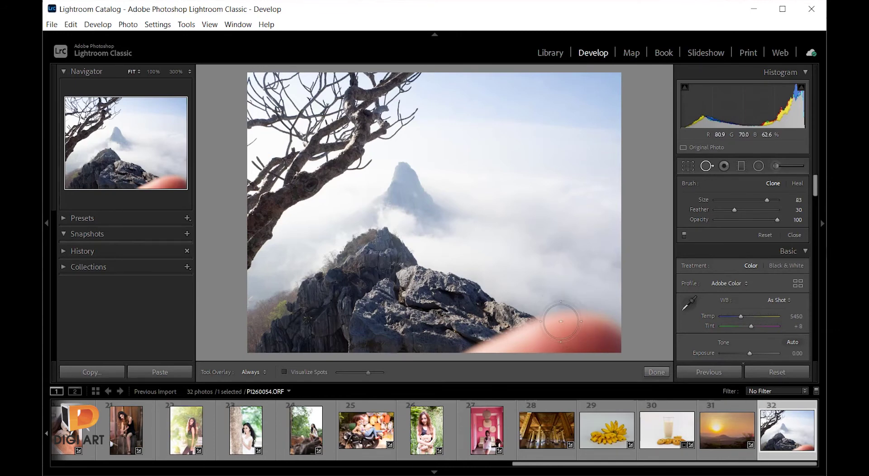
pyautogui.scroll(-1, 560, 322)
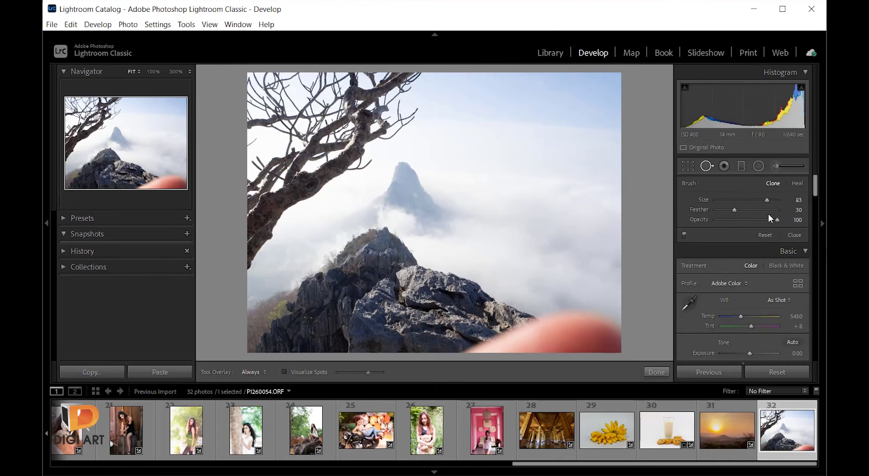
pyautogui.moveTo(769, 199)
pyautogui.mouseDown()
pyautogui.moveTo(756, 202)
pyautogui.moveTo(767, 201)
pyautogui.mouseUp()
pyautogui.scroll(1, 589, 325)
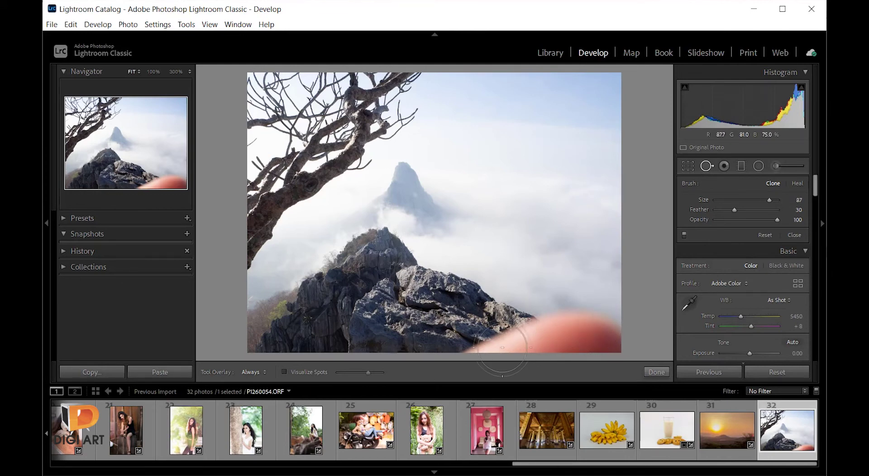
# Paint a clone spot over the finger at the bottom edge and source it from the rocks.
pyautogui.moveTo(476, 350); pyautogui.dragTo(625, 352)
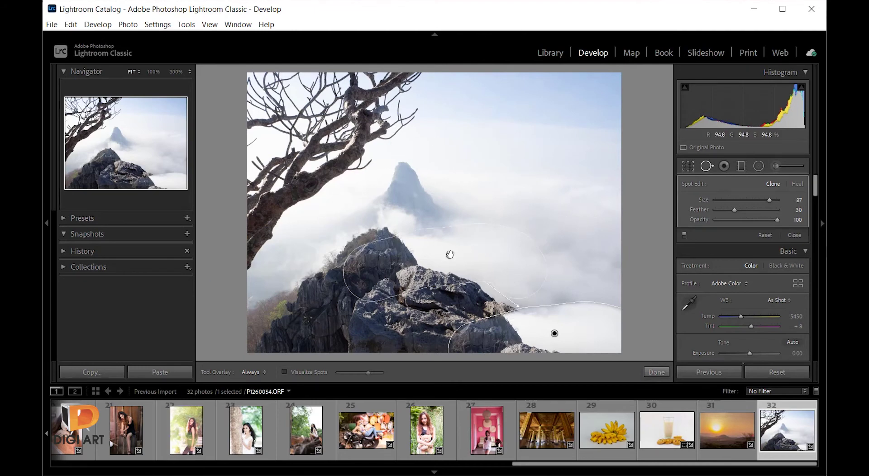
pyautogui.press('Delete')
pyautogui.moveTo(433, 254); pyautogui.dragTo(427, 259)
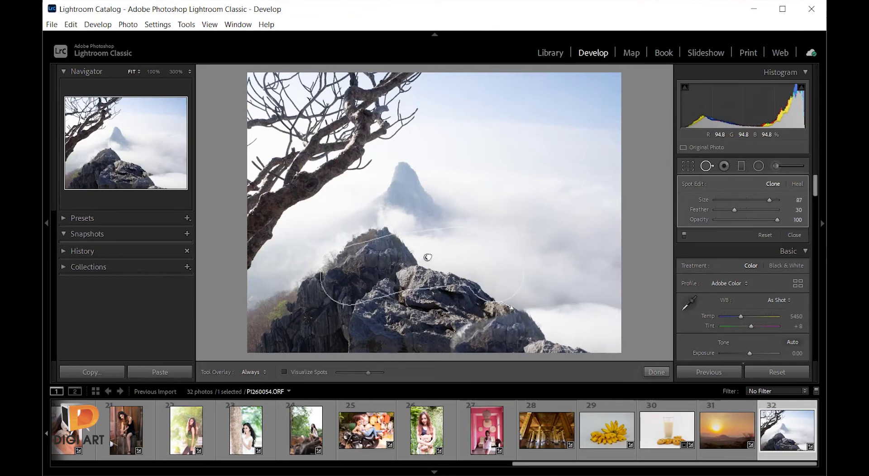
pyautogui.moveTo(427, 259); pyautogui.dragTo(428, 257)
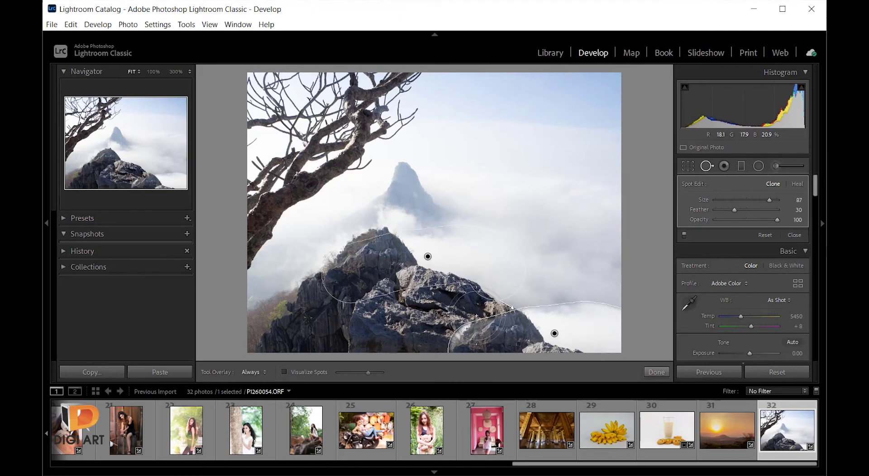
# Switch the finger spot to Heal and fine-tune its source position on the rocks.
pyautogui.click(797, 185)
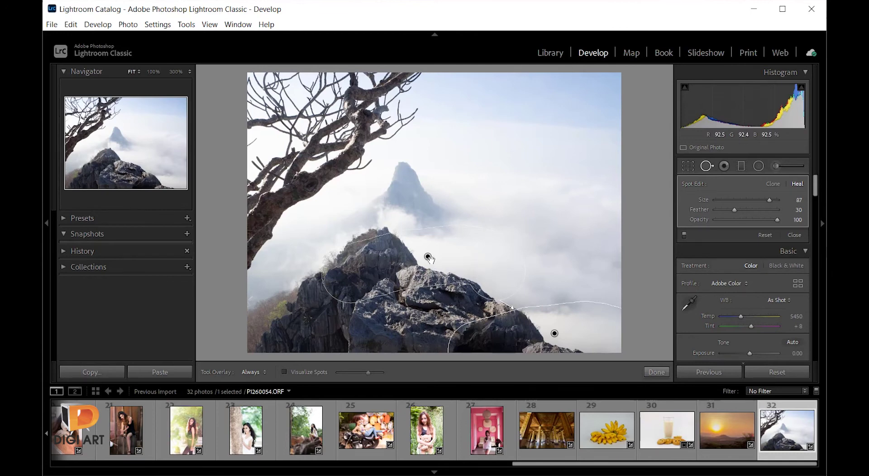
pyautogui.moveTo(428, 256); pyautogui.dragTo(429, 273)
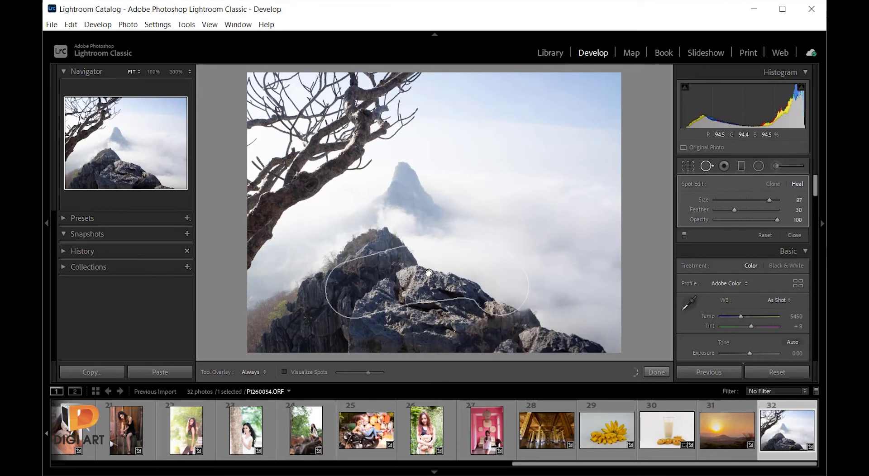
pyautogui.moveTo(429, 273); pyautogui.dragTo(437, 262)
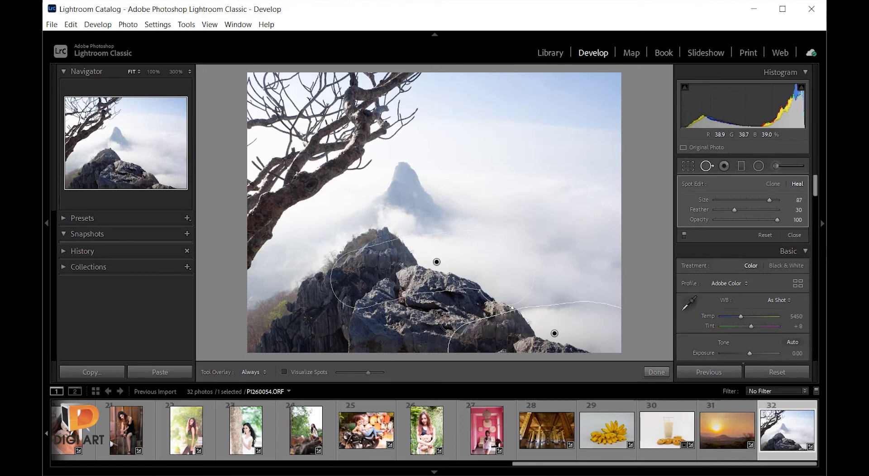
# Heal two blemishes on the foreground rocks, adjust the left spot's source, and close spot removal.
pyautogui.moveTo(449, 323); pyautogui.dragTo(520, 314)
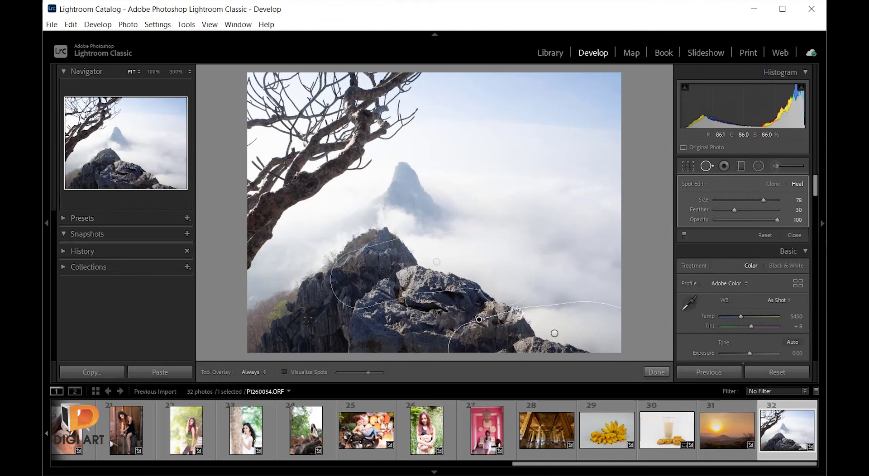
pyautogui.moveTo(529, 296); pyautogui.dragTo(569, 308)
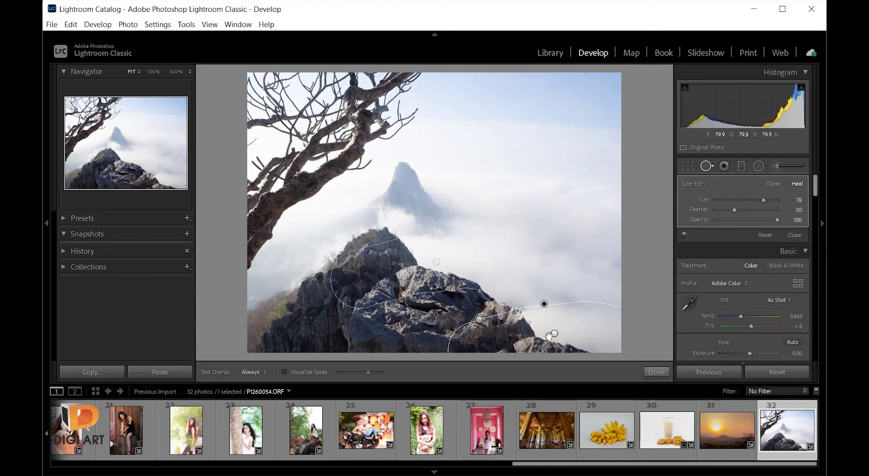
pyautogui.click(478, 319)
pyautogui.moveTo(478, 319); pyautogui.dragTo(474, 322)
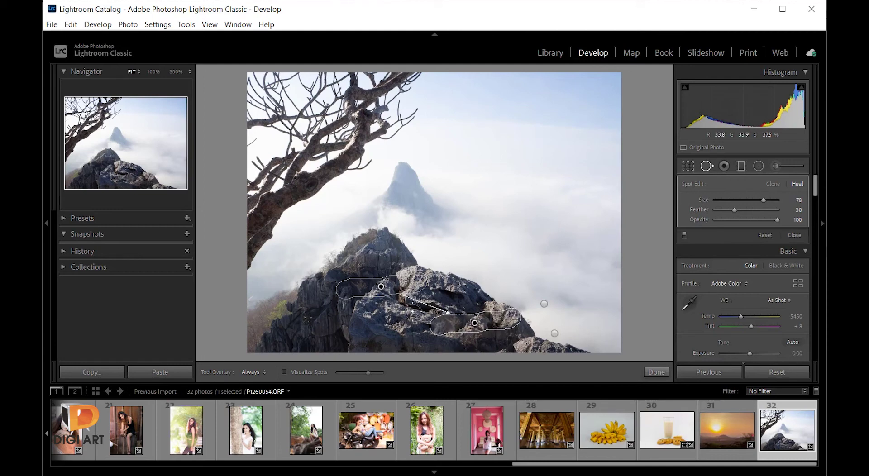
pyautogui.moveTo(382, 287); pyautogui.dragTo(388, 292)
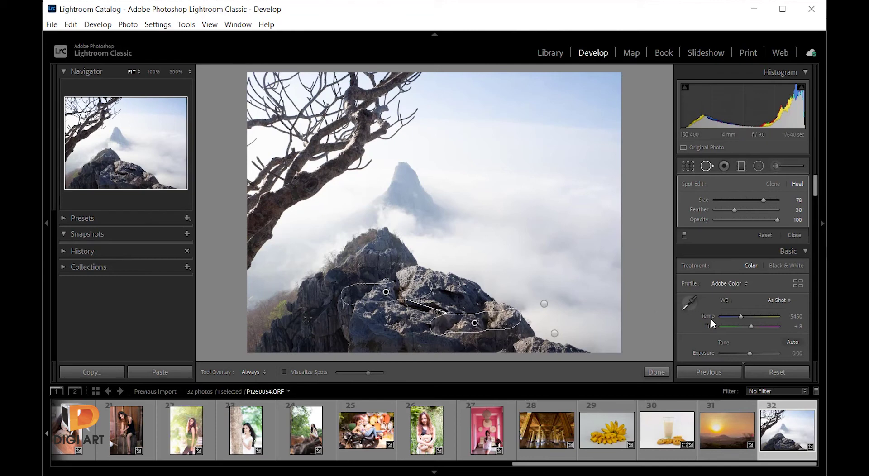
pyautogui.click(657, 372)
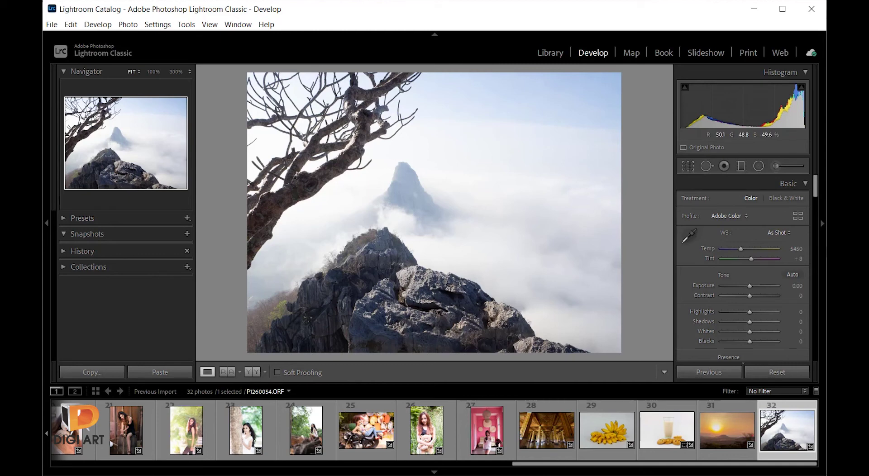
# Open IMG_1830.CR2, the milk-and-cookies photo, from the filmstrip.
pyautogui.click(666, 433)
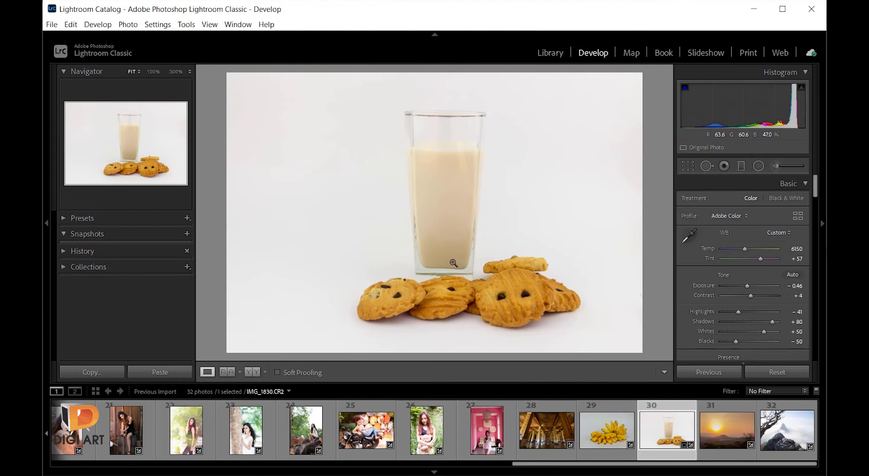
# Open Spot Removal on the milk photo and turn on Visualize Spots.
pyautogui.click(706, 166)
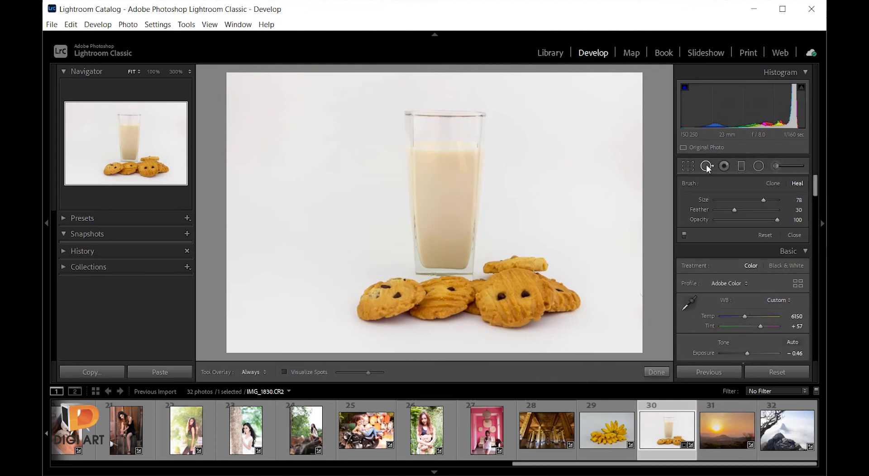
pyautogui.click(286, 372)
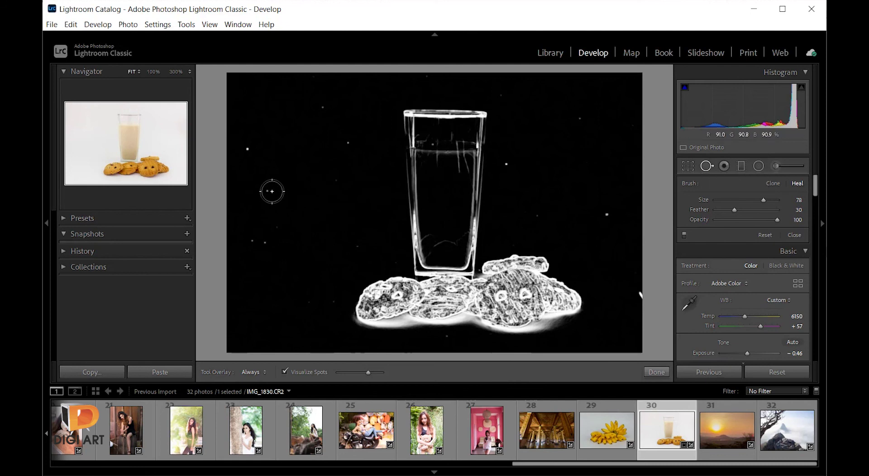
# Heal nine dust specks, including one streak, on the background either side of the glass.
pyautogui.click(266, 190)
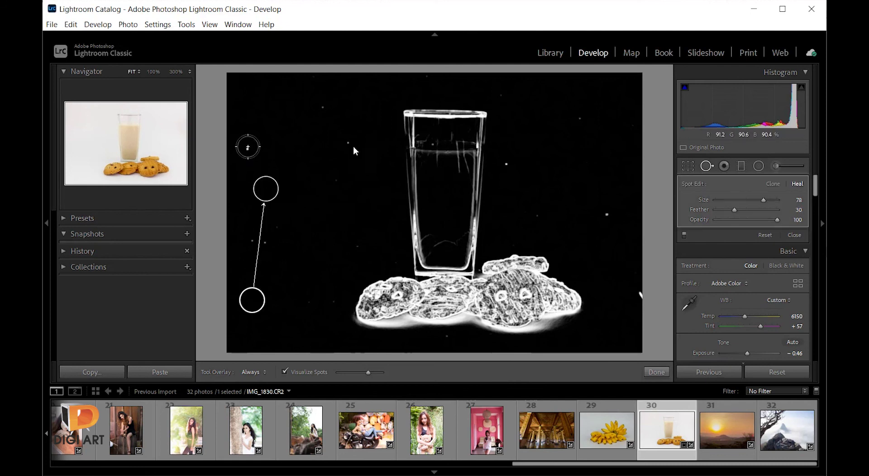
pyautogui.click(248, 147)
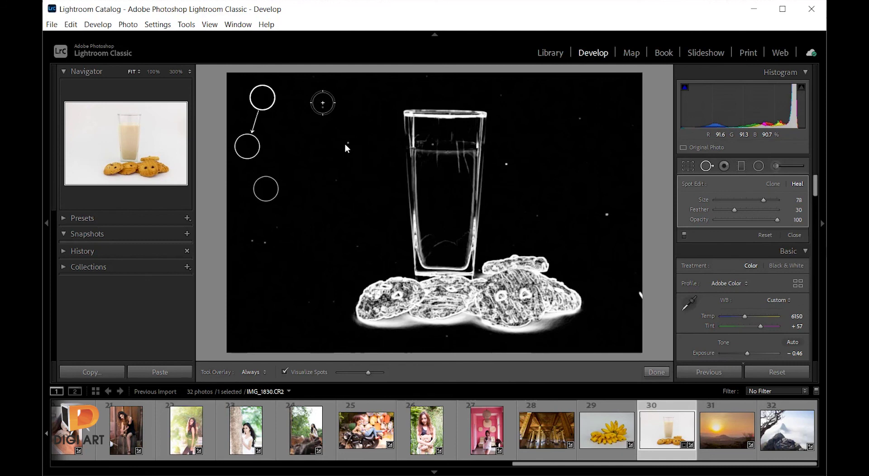
pyautogui.click(323, 103)
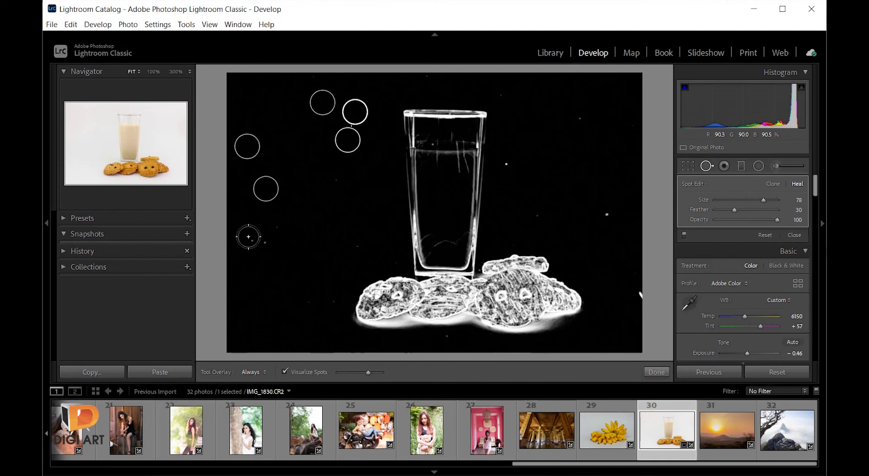
pyautogui.moveTo(248, 237); pyautogui.dragTo(273, 246)
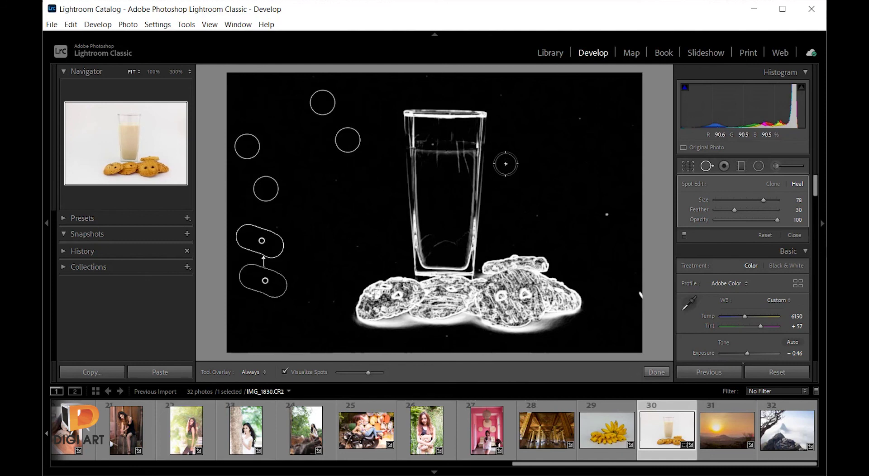
pyautogui.click(506, 164)
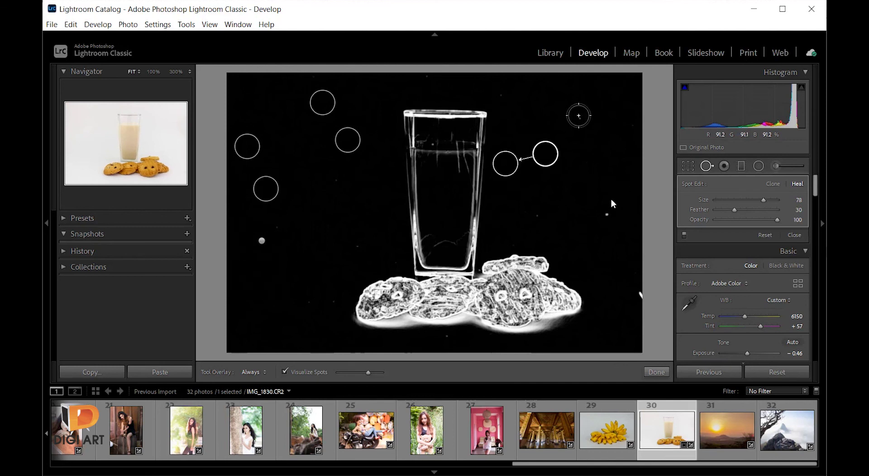
pyautogui.click(578, 115)
pyautogui.click(606, 213)
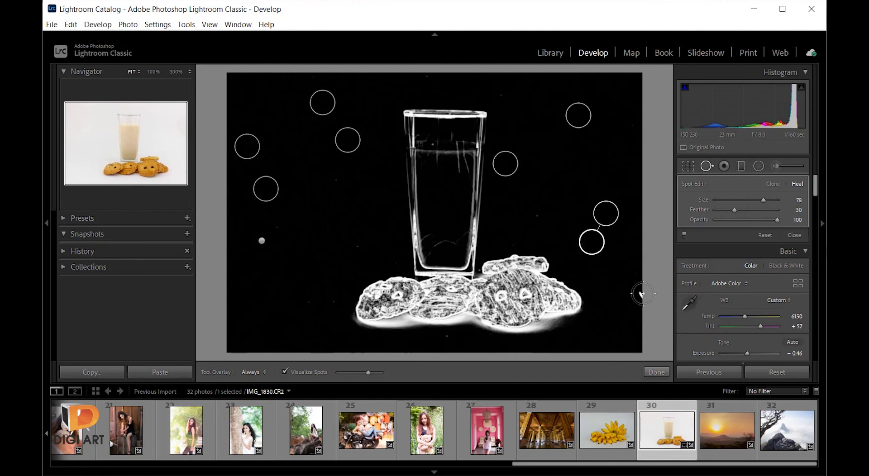
pyautogui.click(534, 215)
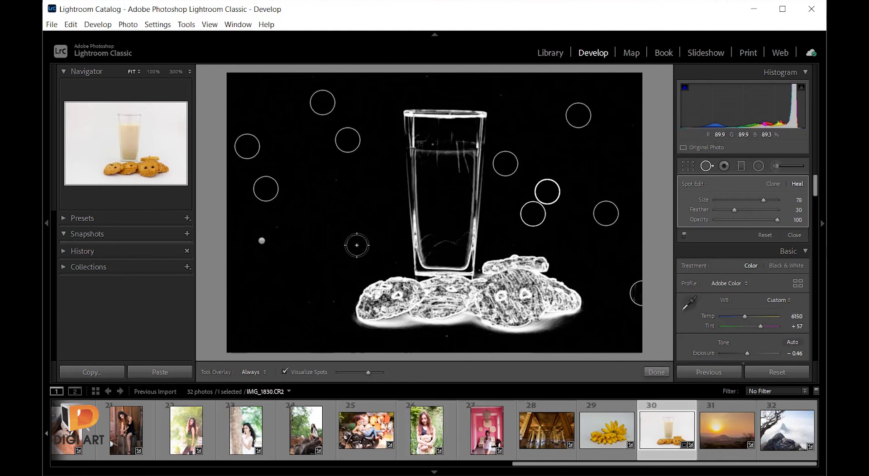
pyautogui.click(357, 245)
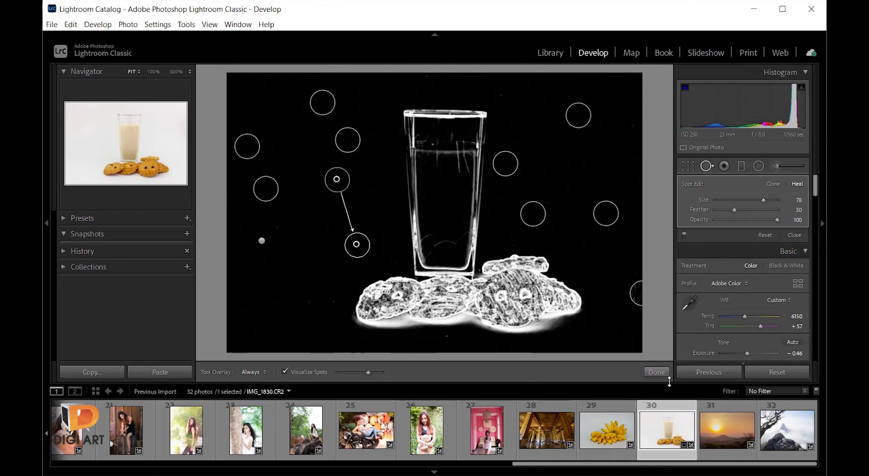
# Close Spot Removal to see the cleaned milk-and-cookies photo in normal colour.
pyautogui.click(658, 372)
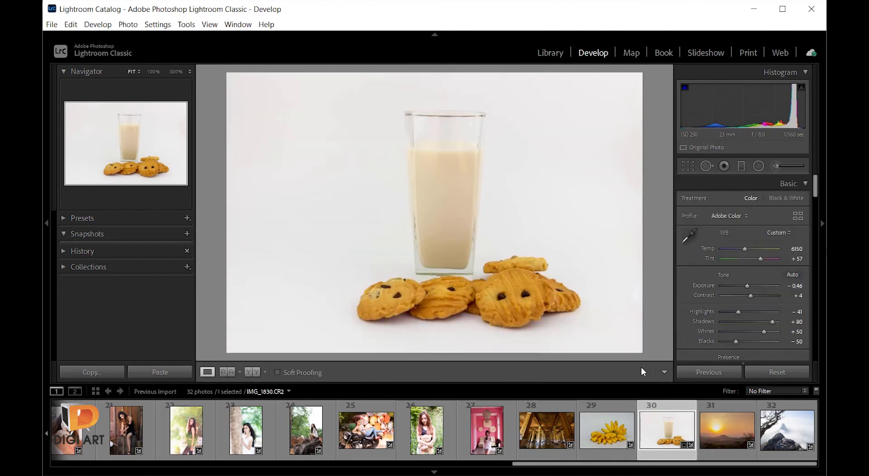